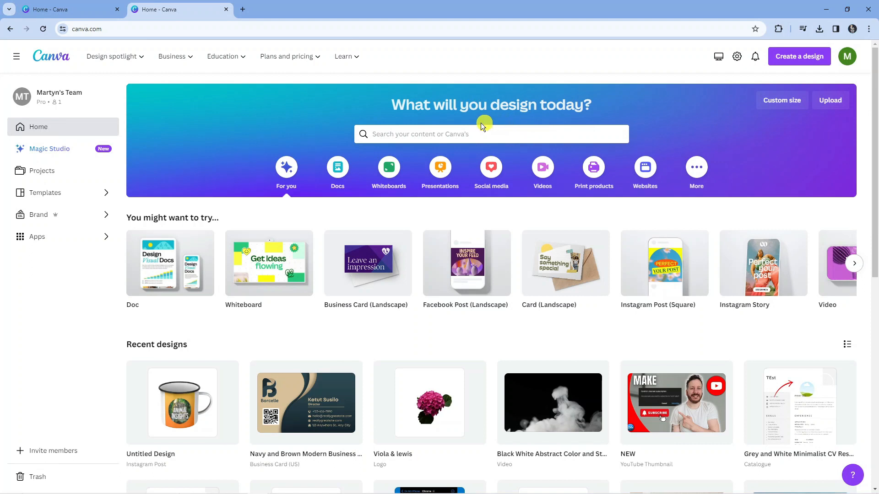
- Search the design templates for "portfolio"
click(421, 135)
text(portfolio)
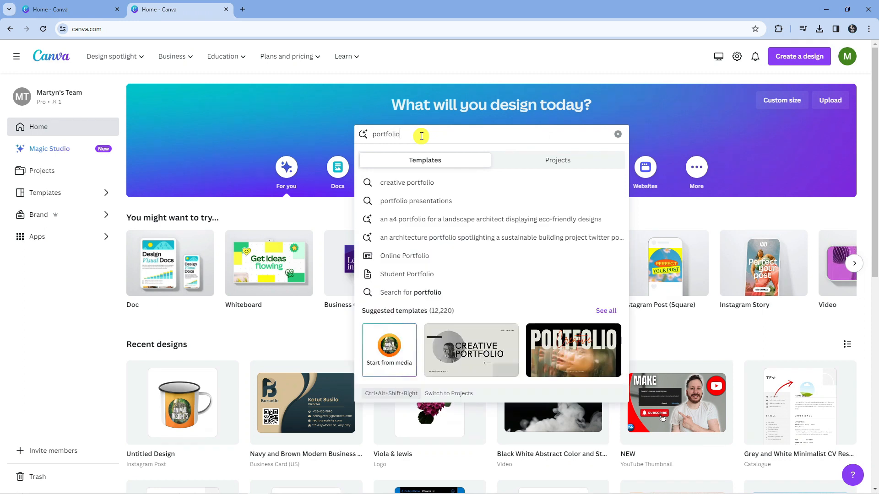
key(Return)
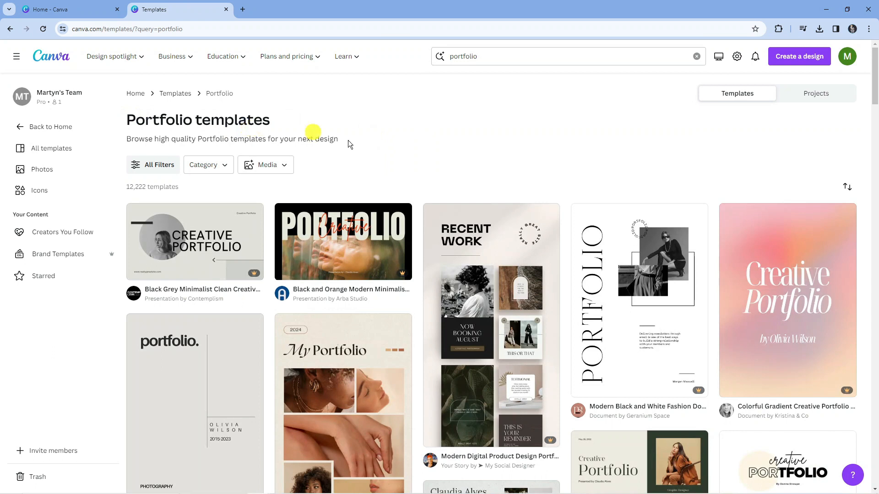
- Start a design from the Black and Beige Minimalist Line Portfolio Presentation template and apply all 13 of its pages
scroll(526, 183, down, 3)
scroll(595, 238, down, 4)
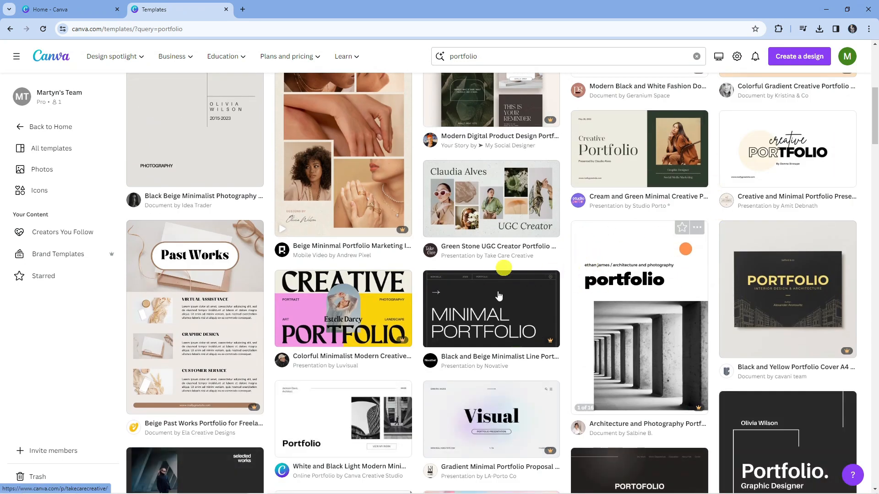
click(502, 323)
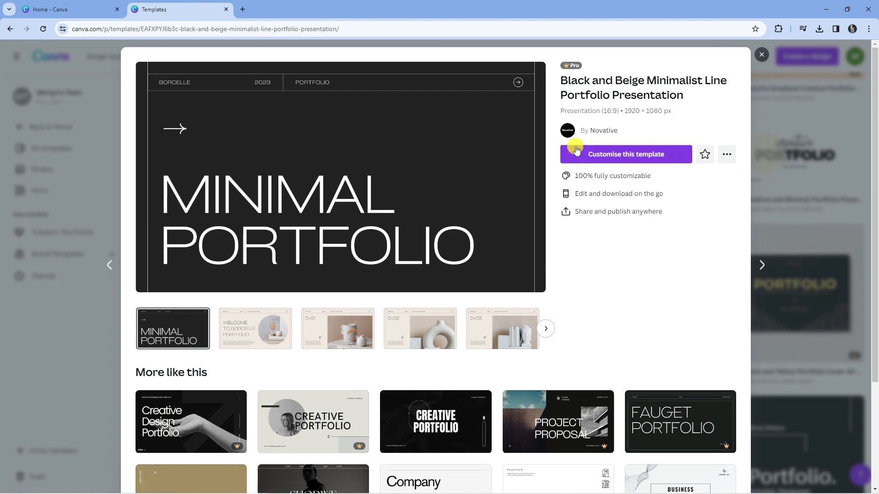
click(624, 154)
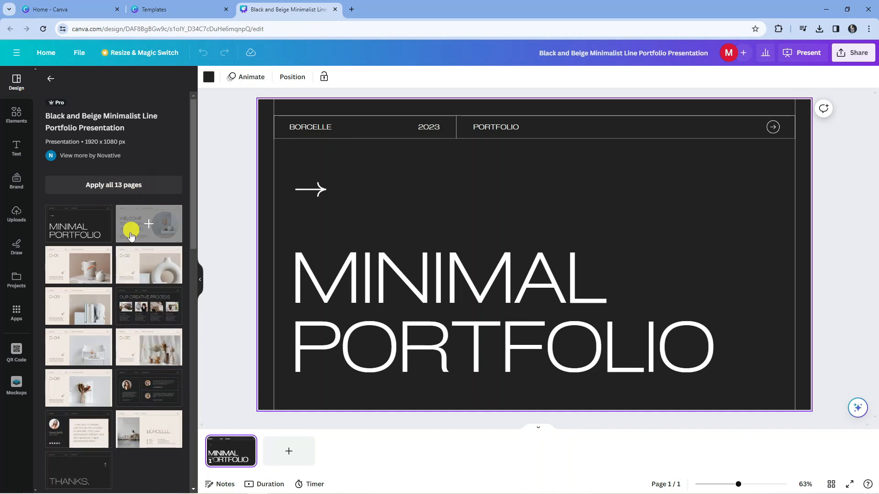
click(114, 187)
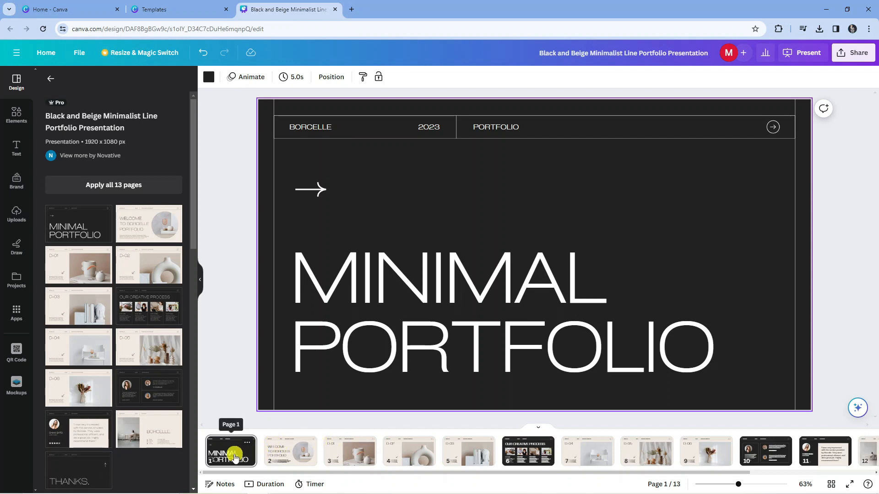
- Replace the cover page title with "MY PORTFOLIO", split over two lines
double_click(366, 291)
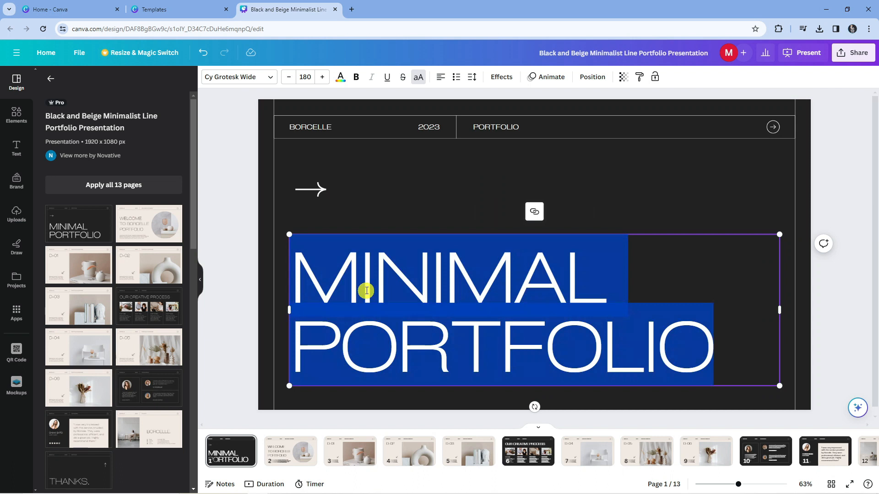
text(MY)
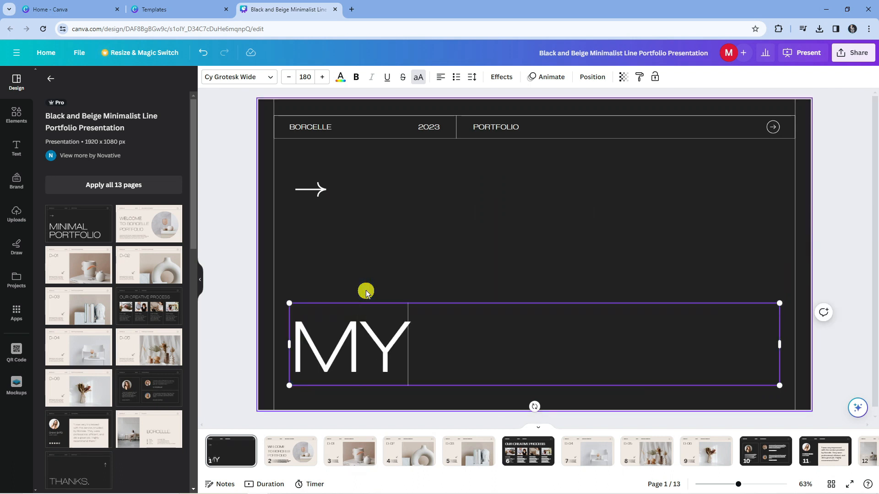
key(Return)
text(POT)
key(BackSpace)
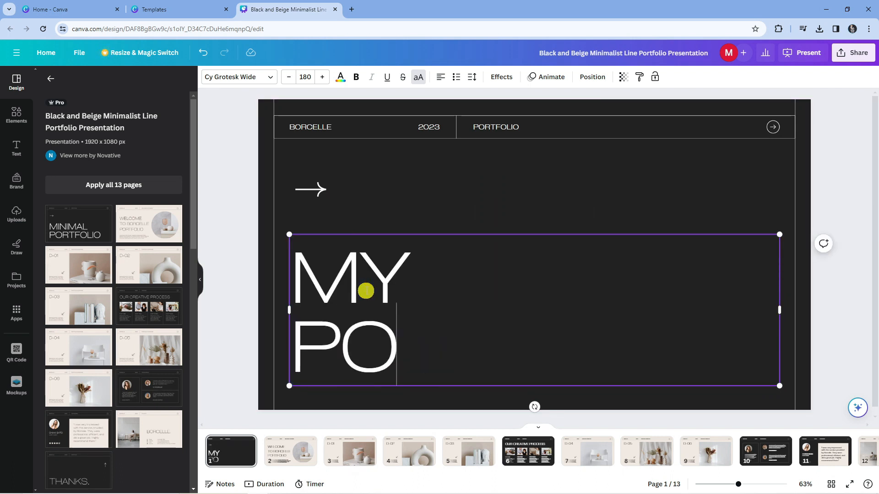
text(RTFOLIO)
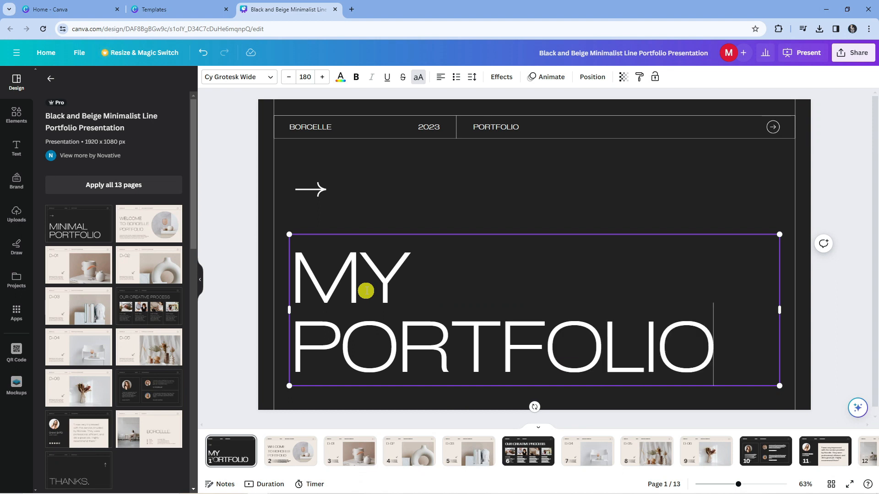
click(469, 169)
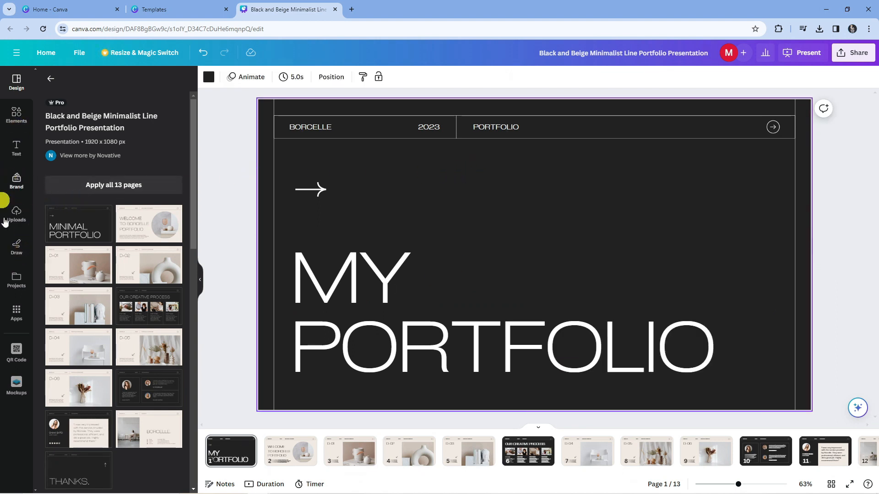
- Search the elements for "SMILEY FACE" and add the yellow smiley graphic with the black outline to the cover page
click(20, 117)
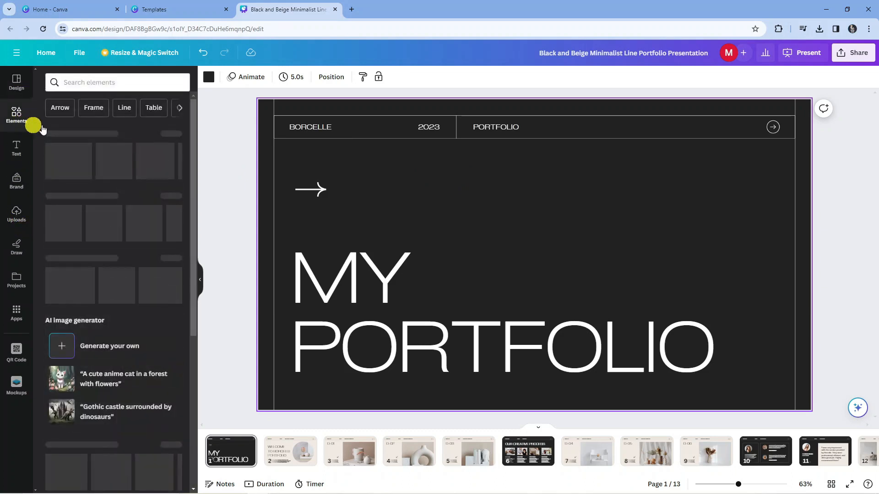
click(104, 81)
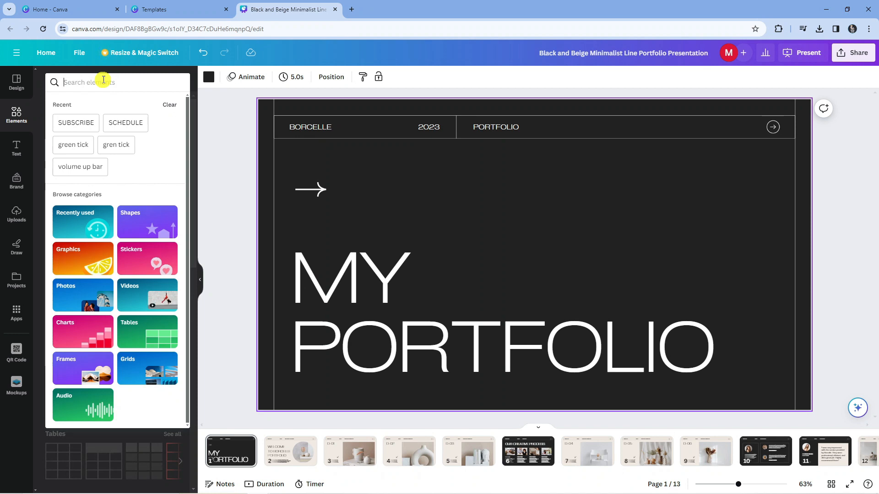
text(SMILEY FACE)
key(Return)
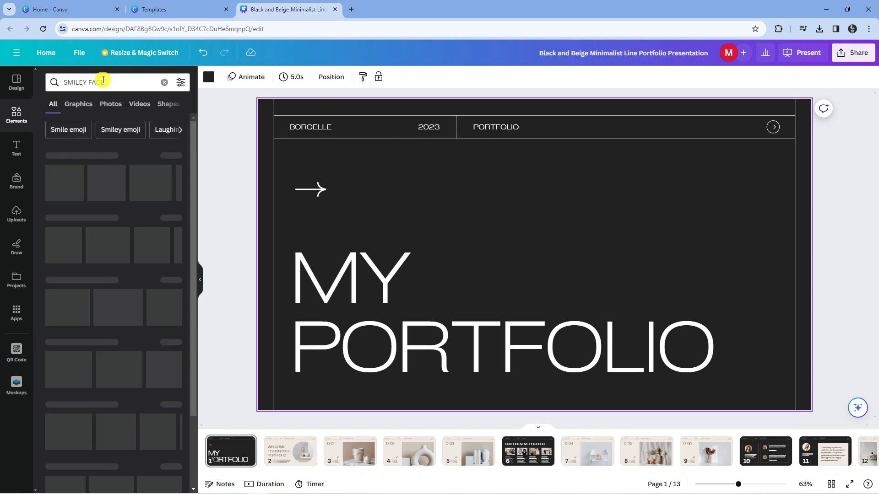
click(63, 182)
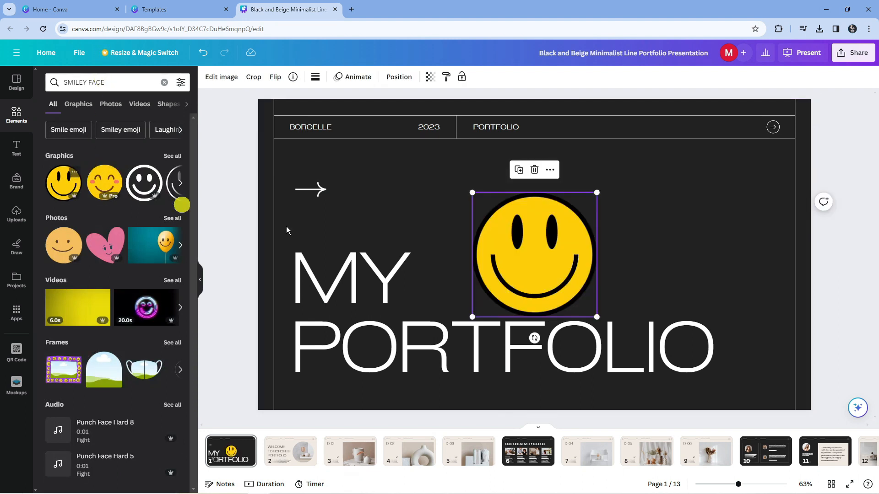
- Shrink the smiley slightly and place it above the end of the word PORTFOLIO on the cover
drag(550, 270, 619, 239)
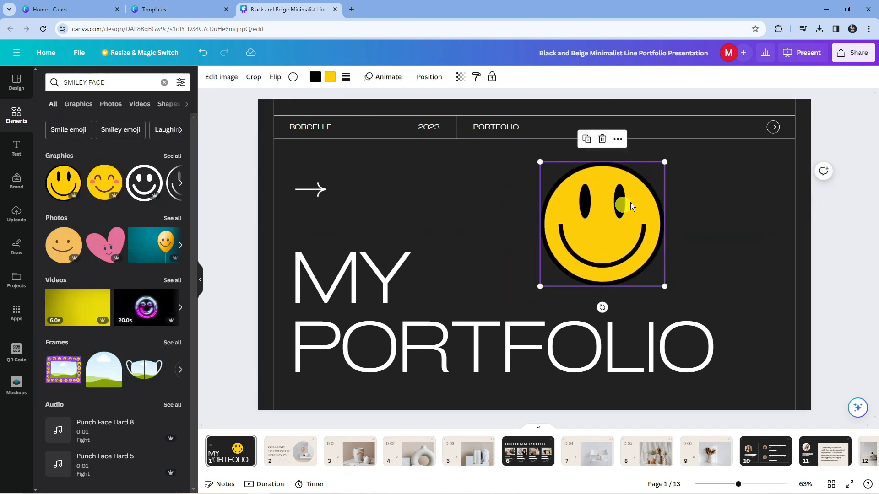
mouse_move(657, 167)
mouse_down()
mouse_move(617, 201)
mouse_move(653, 171)
mouse_up()
drag(603, 215, 664, 214)
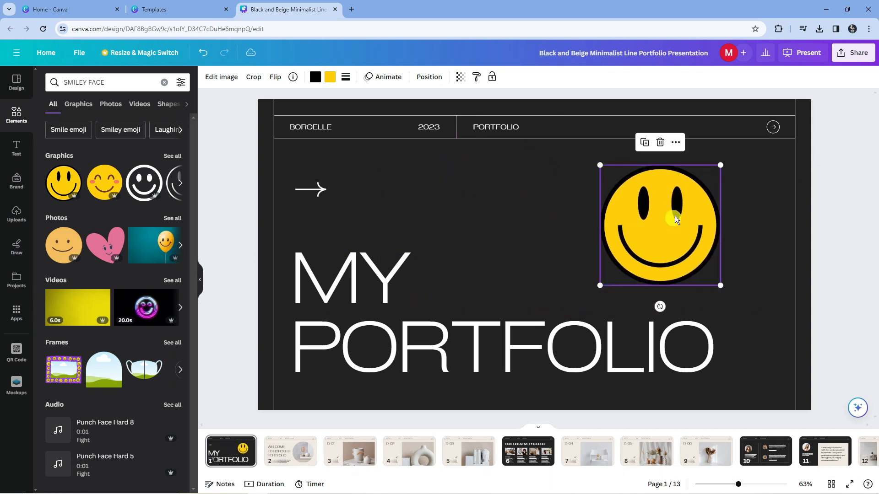
drag(719, 172, 708, 180)
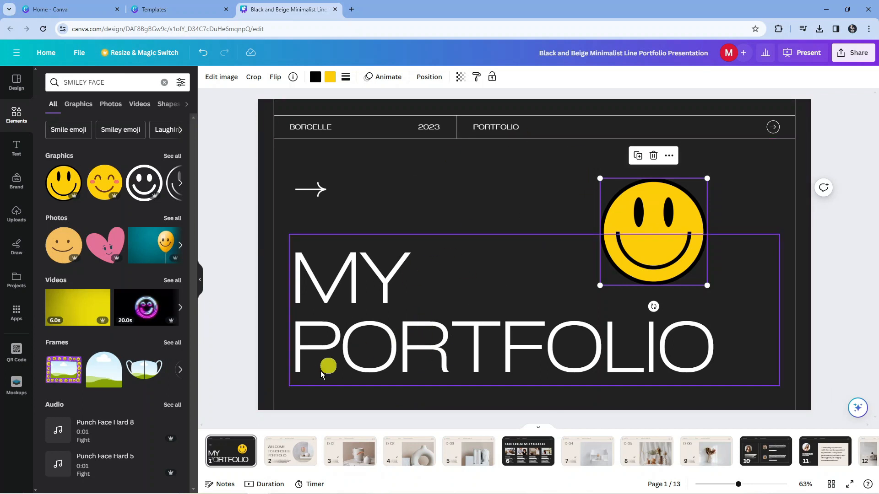
- Replace the page 2 heading with "INTRODUCTION" and widen its text box so the word fits on one line
click(301, 457)
click(506, 295)
drag(506, 294, 295, 216)
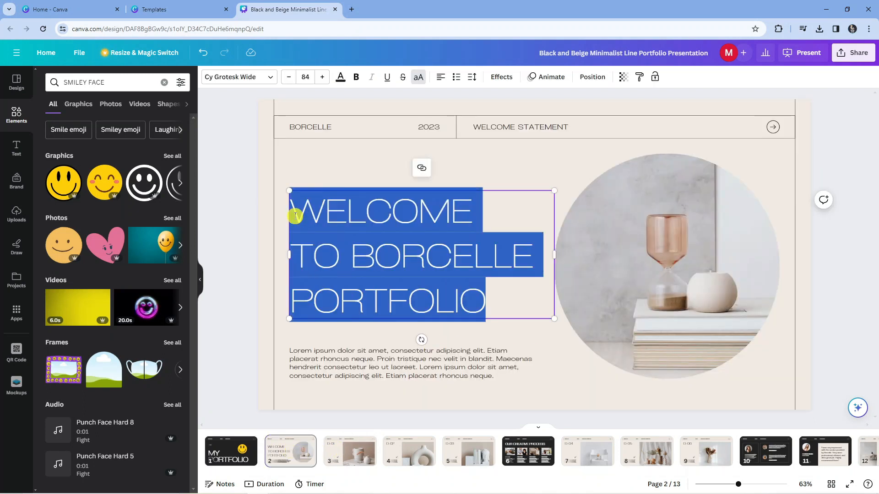
key(BackSpace)
text(INTRODUC)
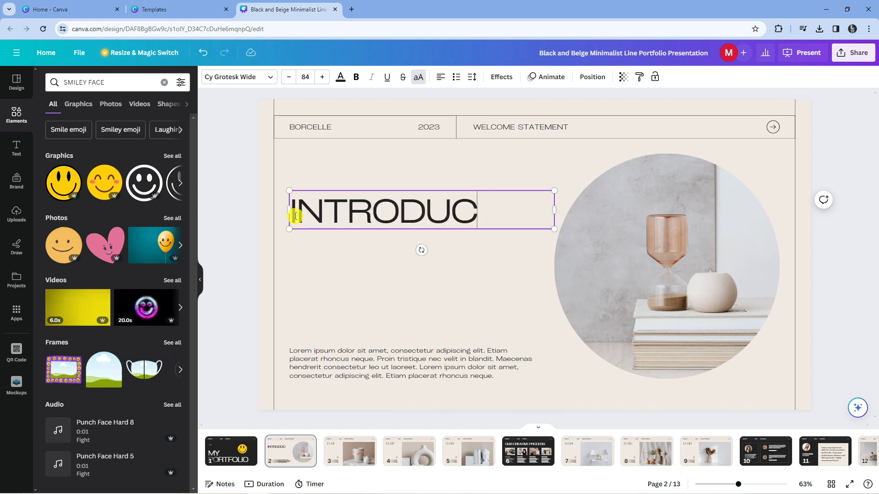
text(TION)
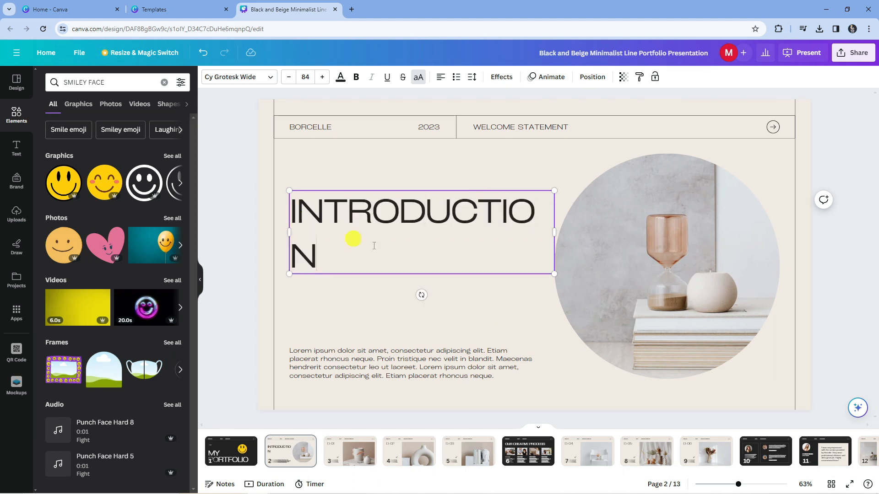
drag(555, 232, 591, 228)
- Set the INTRODUCTION heading to font size 79 and change its font to Nectarine
double_click(574, 222)
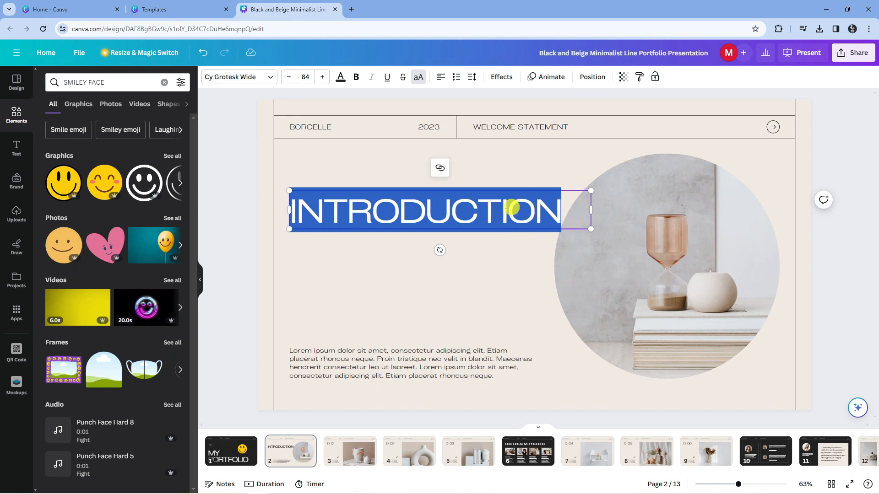
click(359, 76)
click(359, 77)
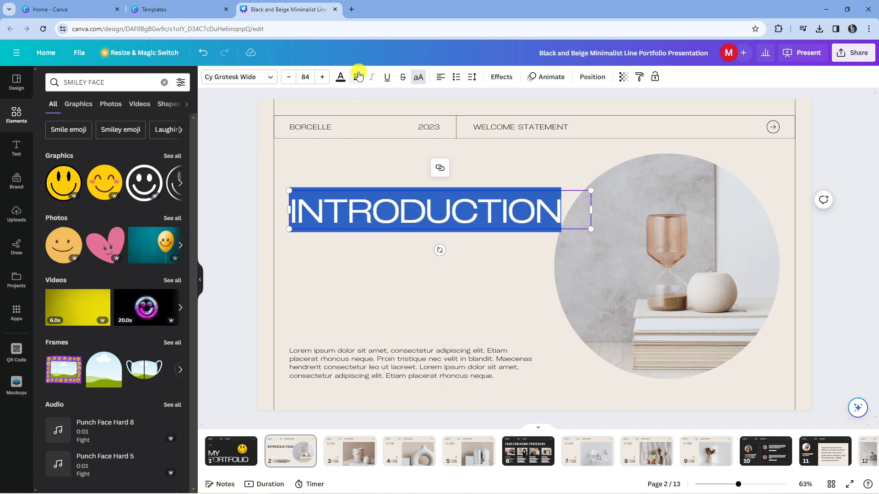
click(290, 79)
click(290, 78)
click(292, 79)
click(292, 79)
click(293, 79)
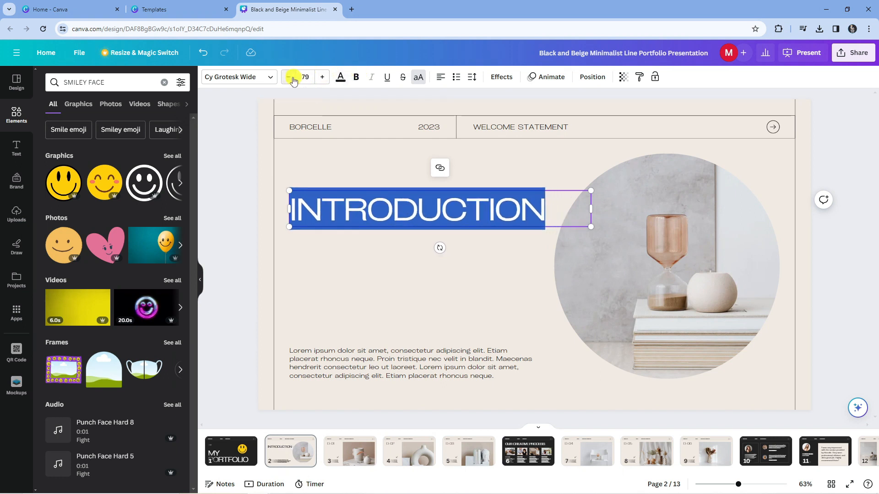
click(254, 79)
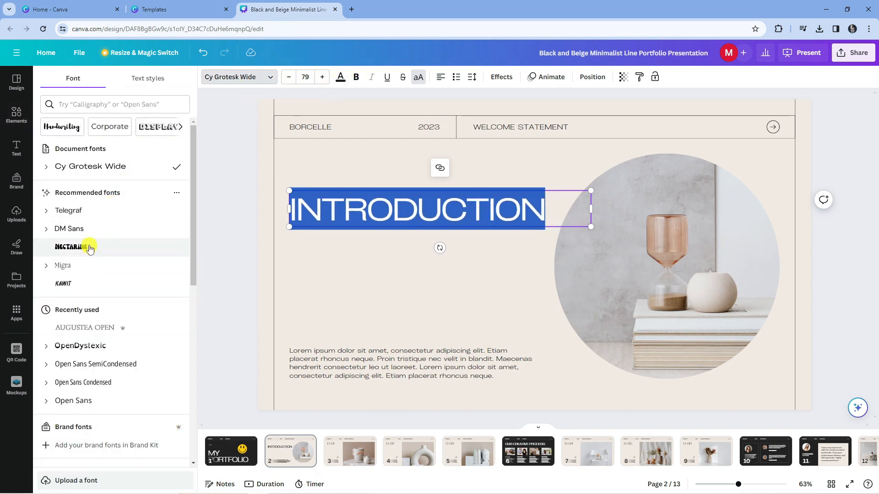
click(90, 248)
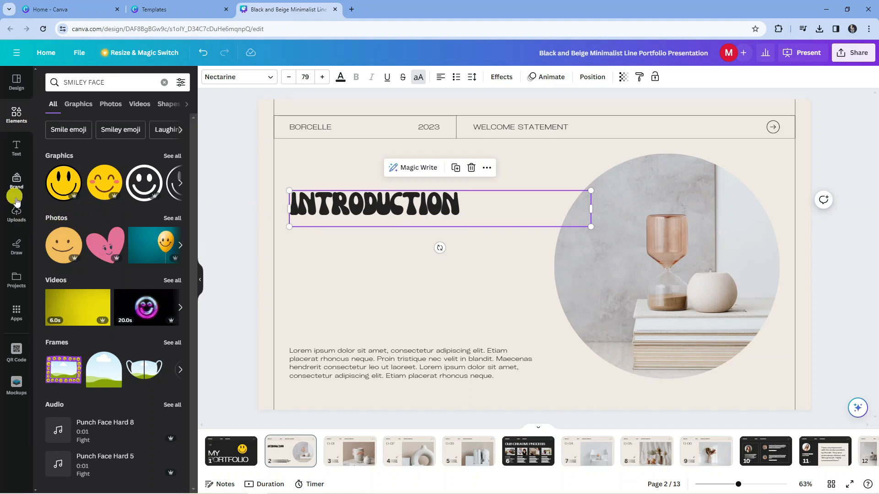
- Insert the uploaded Animal Insights image on page 2 and fit it into the circular frame, replacing the hourglass photo
click(25, 219)
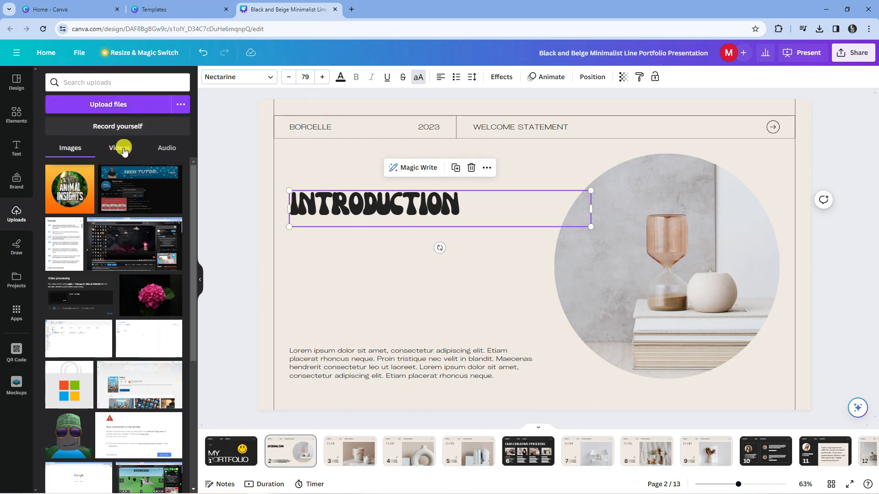
click(77, 197)
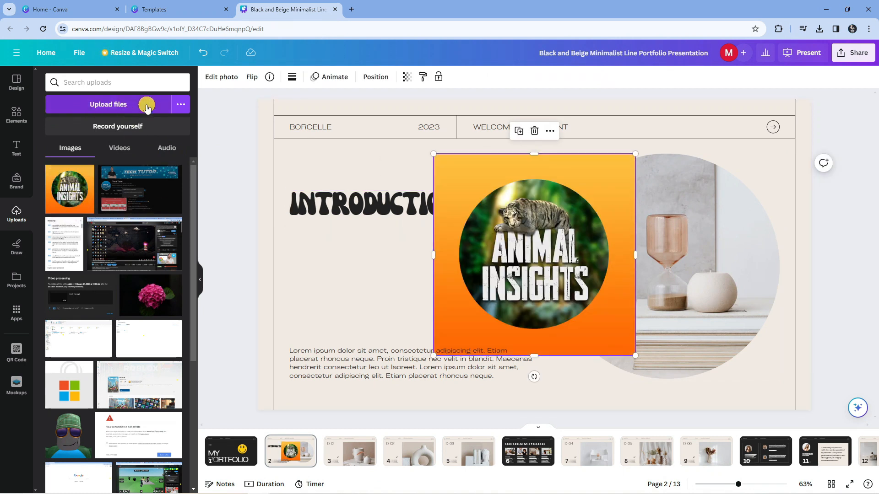
drag(563, 220, 524, 265)
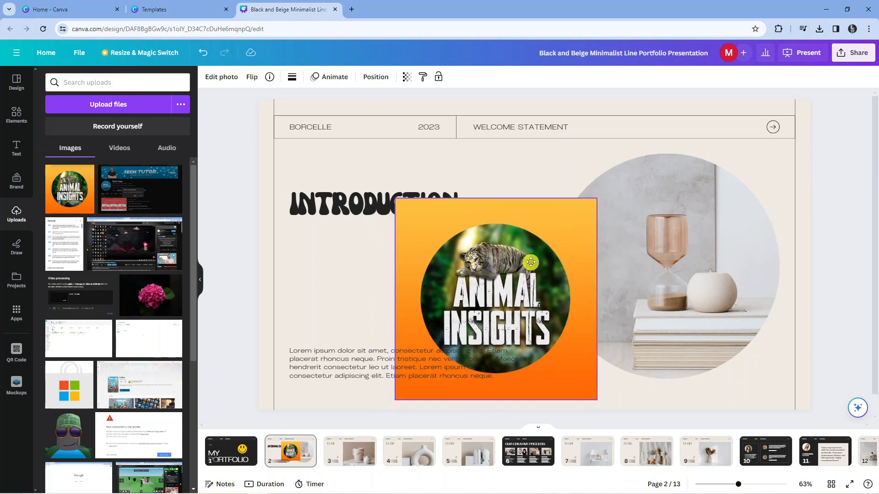
drag(594, 199, 512, 251)
drag(496, 293, 559, 203)
drag(591, 177, 666, 216)
click(533, 298)
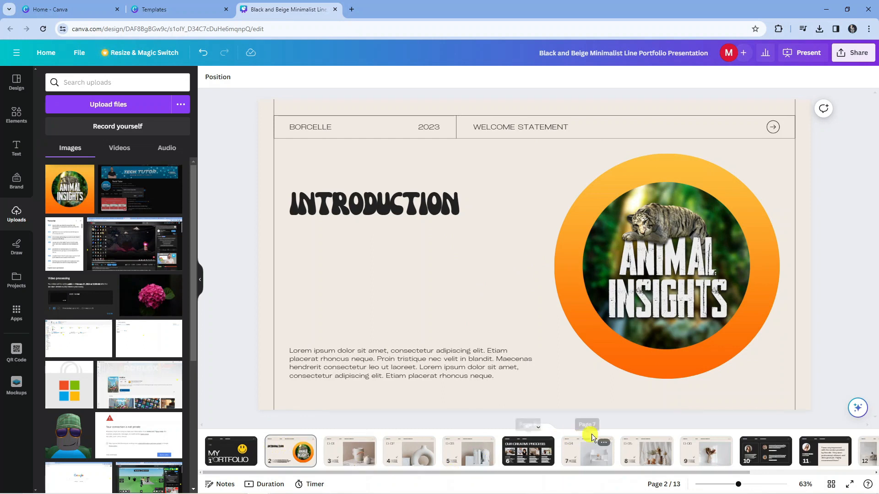
click(233, 451)
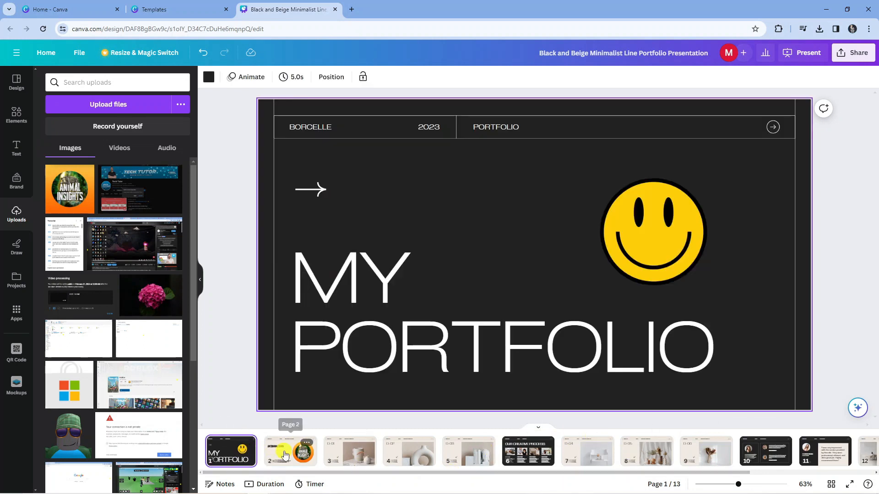
click(294, 456)
click(339, 455)
click(287, 454)
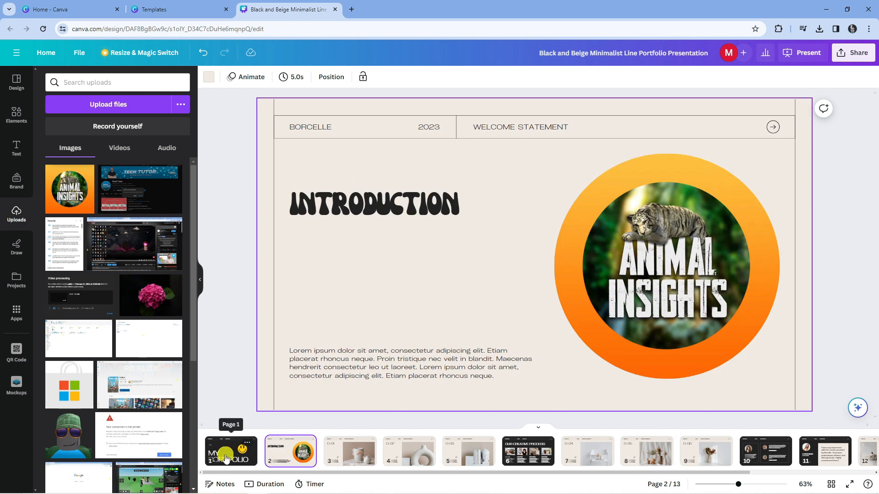
click(227, 454)
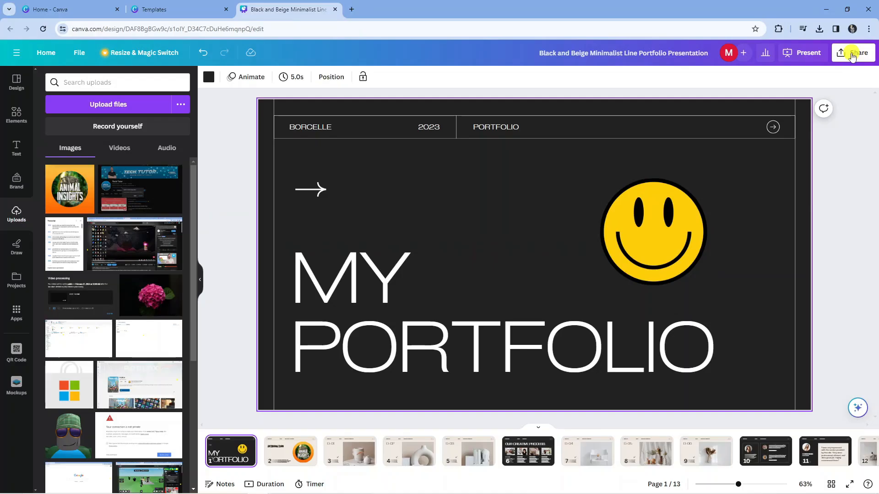
- Download all 13 pages of the portfolio design as a PDF Standard file
click(850, 55)
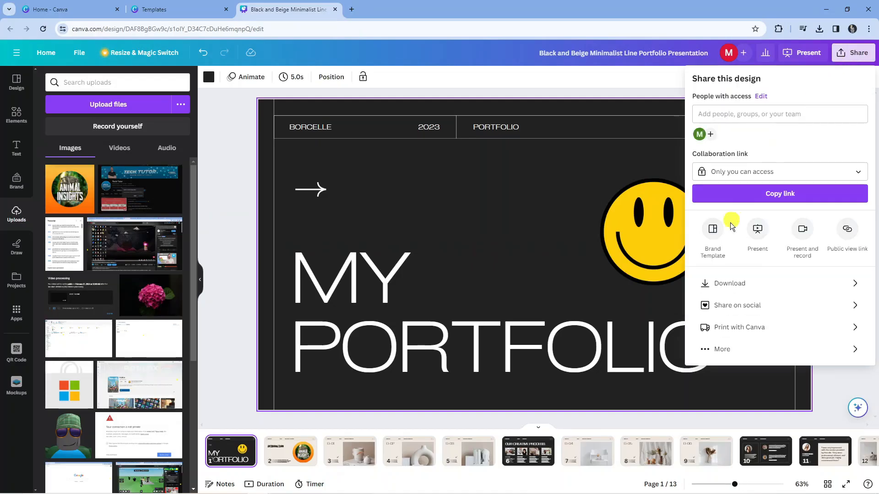
click(756, 284)
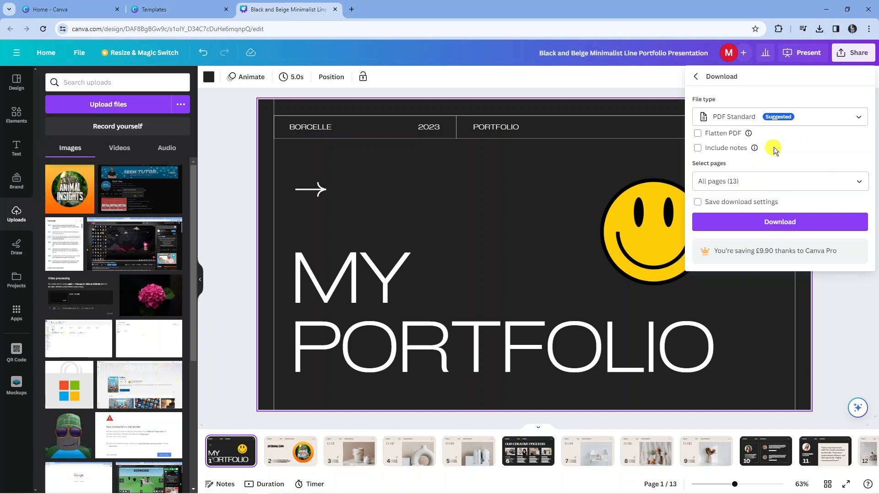
click(790, 118)
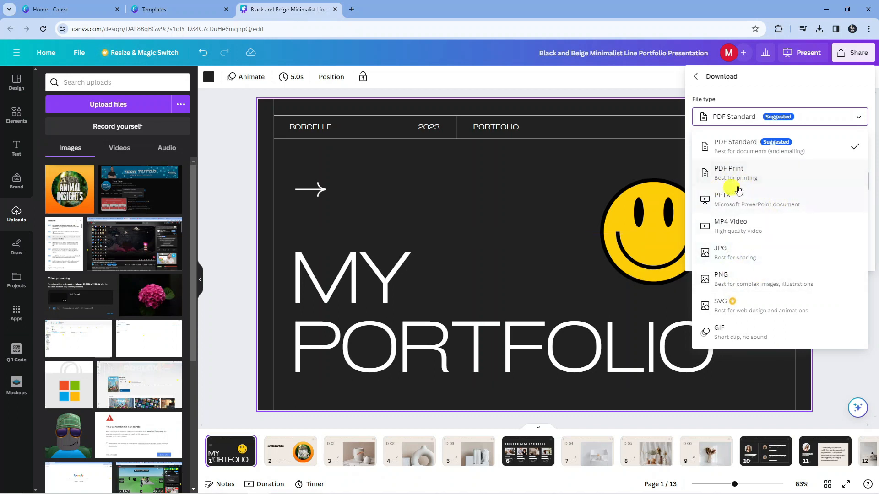
click(780, 113)
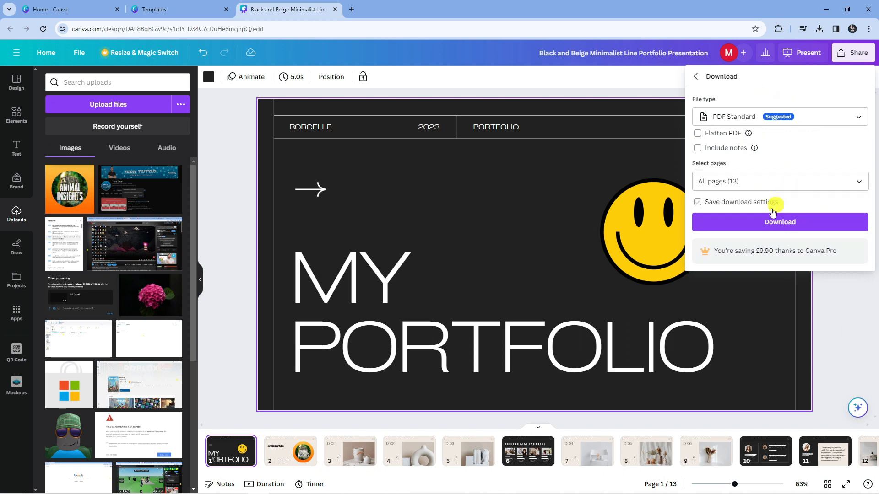
click(752, 224)
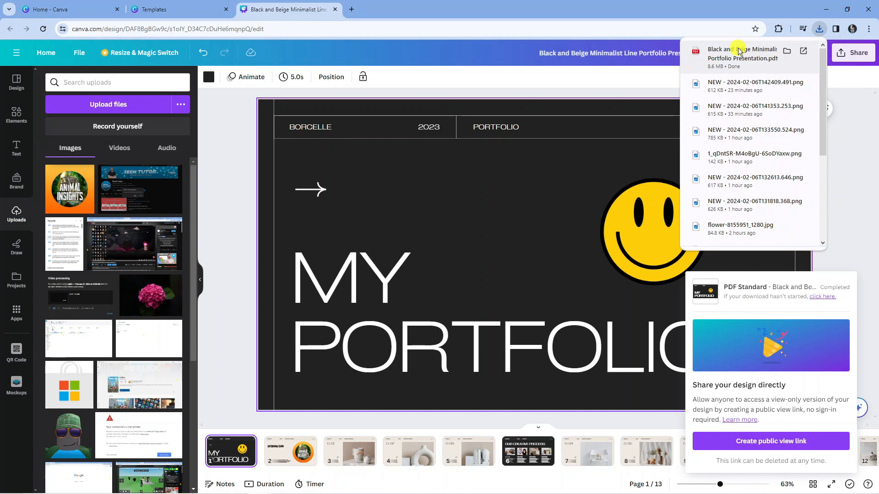
- Open the downloaded portfolio PDF in the browser and review pages 1 to 5, finishing back on the cover page
click(744, 55)
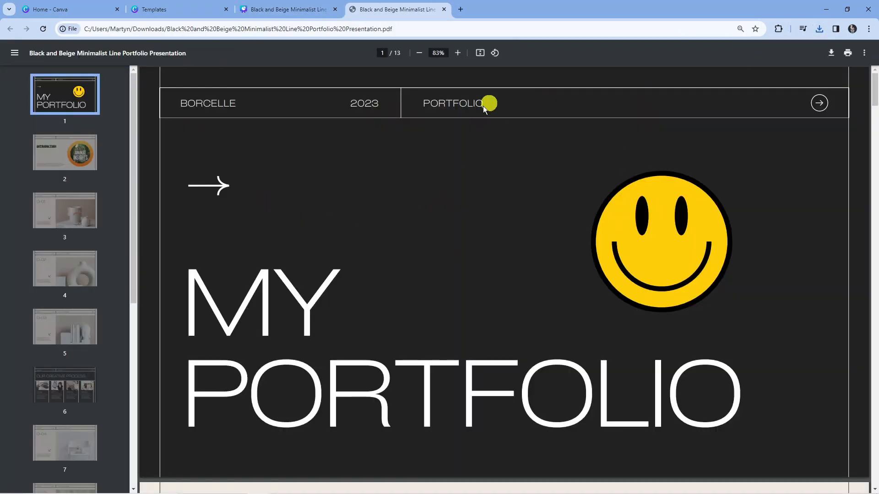
click(64, 153)
click(75, 215)
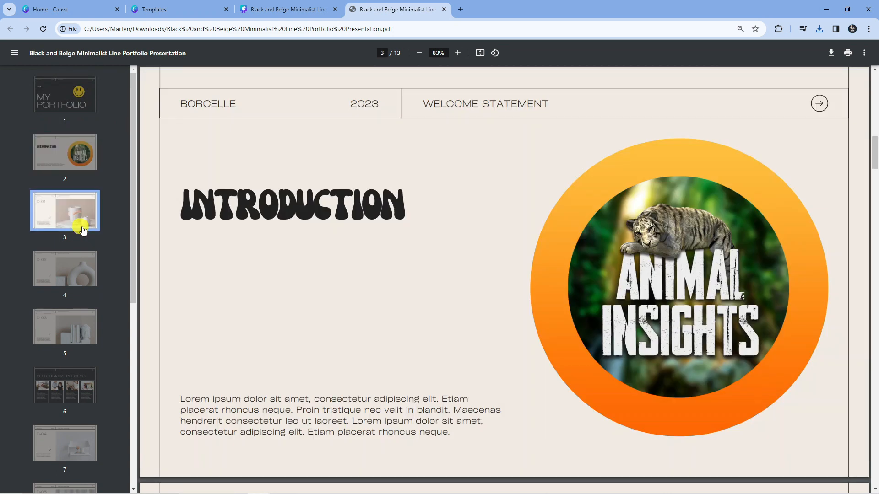
click(79, 274)
click(75, 315)
click(78, 275)
click(77, 212)
click(75, 159)
click(65, 95)
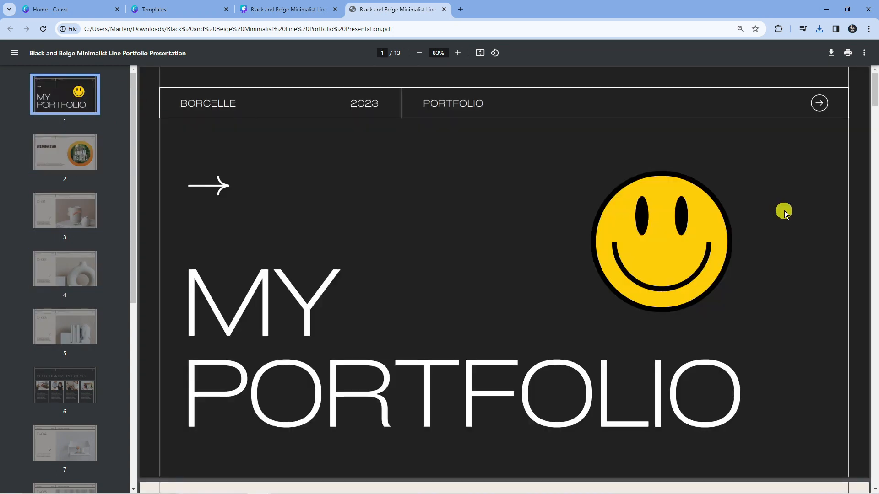